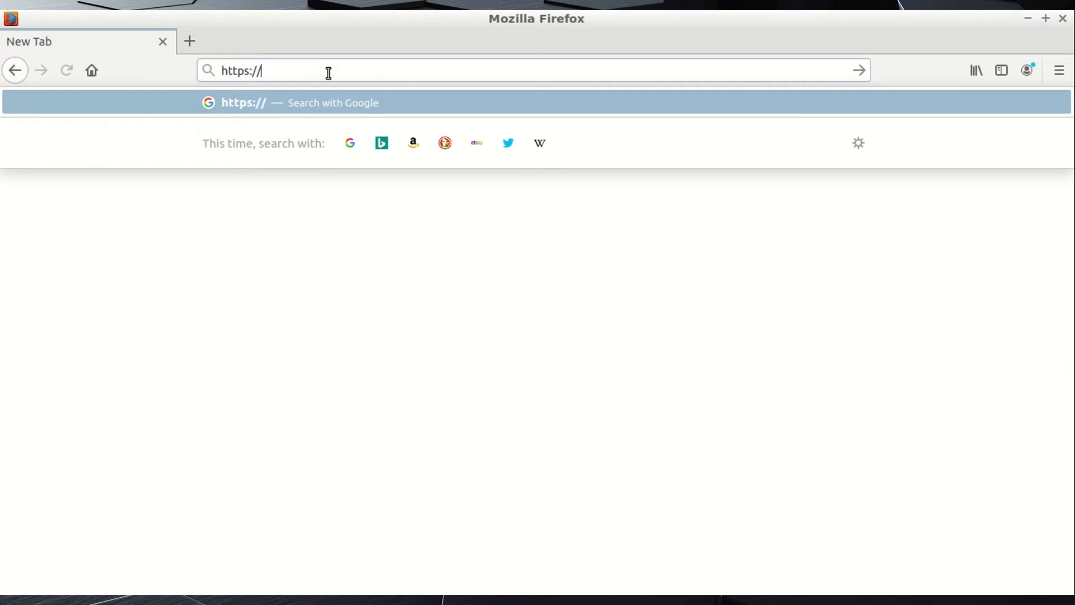
{"action": "type", "text": "200"}
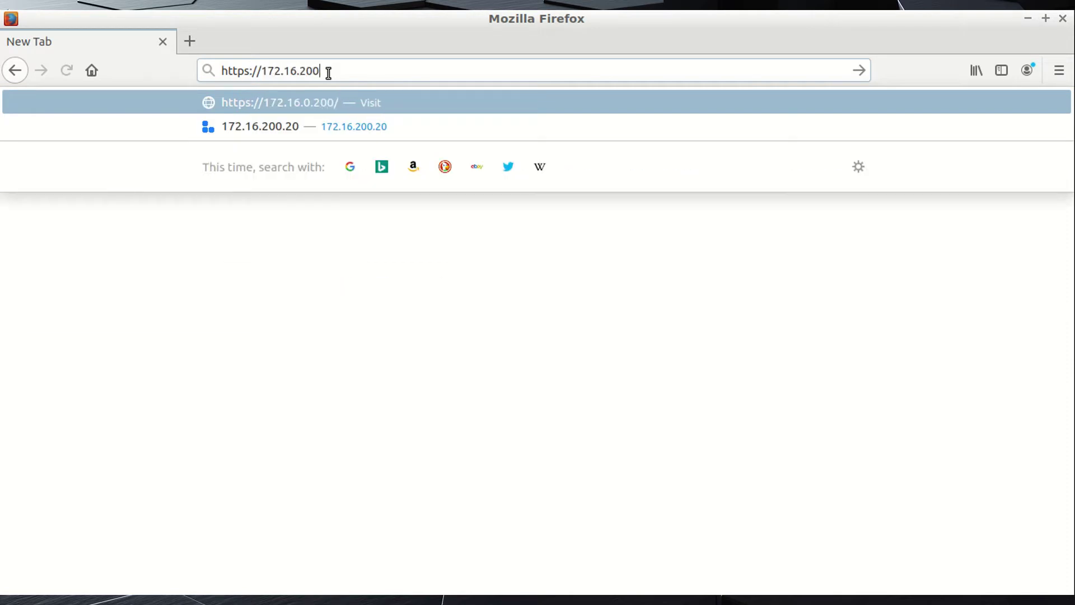
{"action": "type", "text": ".20"}
{"action": "key", "text": "Return"}
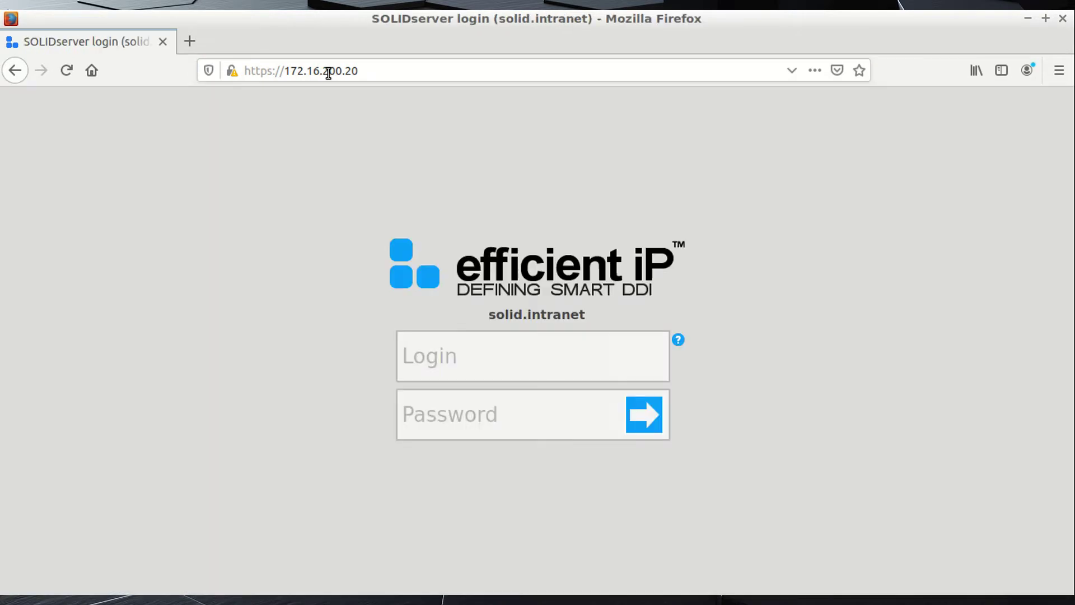
Sign in as ipmadmin with the account password to reach the Home dashboard.
{"action": "left_click", "coordinate": [476, 360]}
{"action": "type", "text": "ipmadmin"}
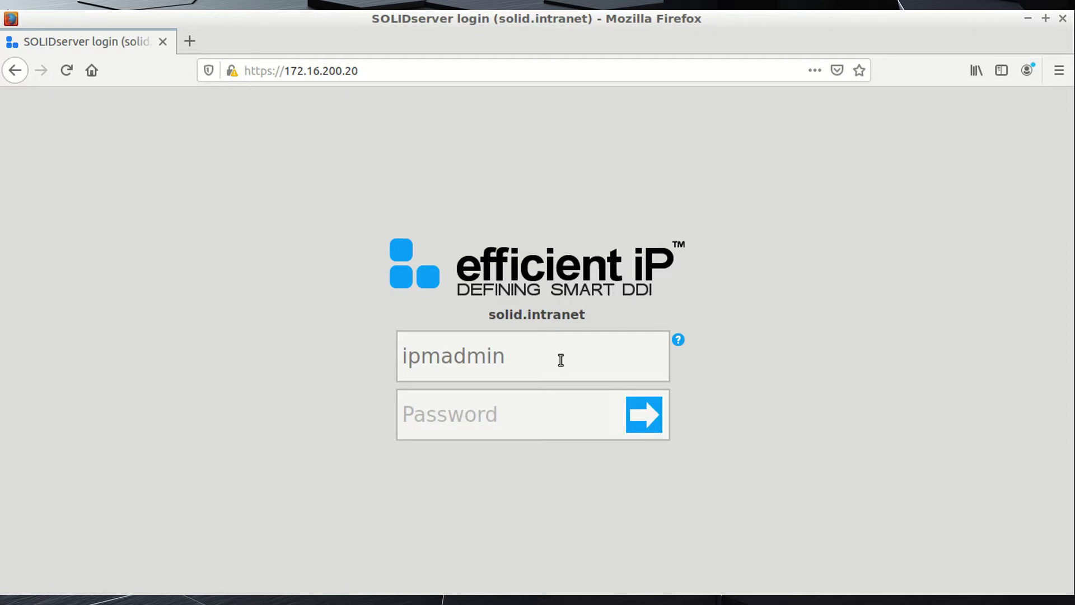
{"action": "left_click", "coordinate": [434, 412]}
{"action": "type", "text": "admin"}
{"action": "key", "text": "Return"}
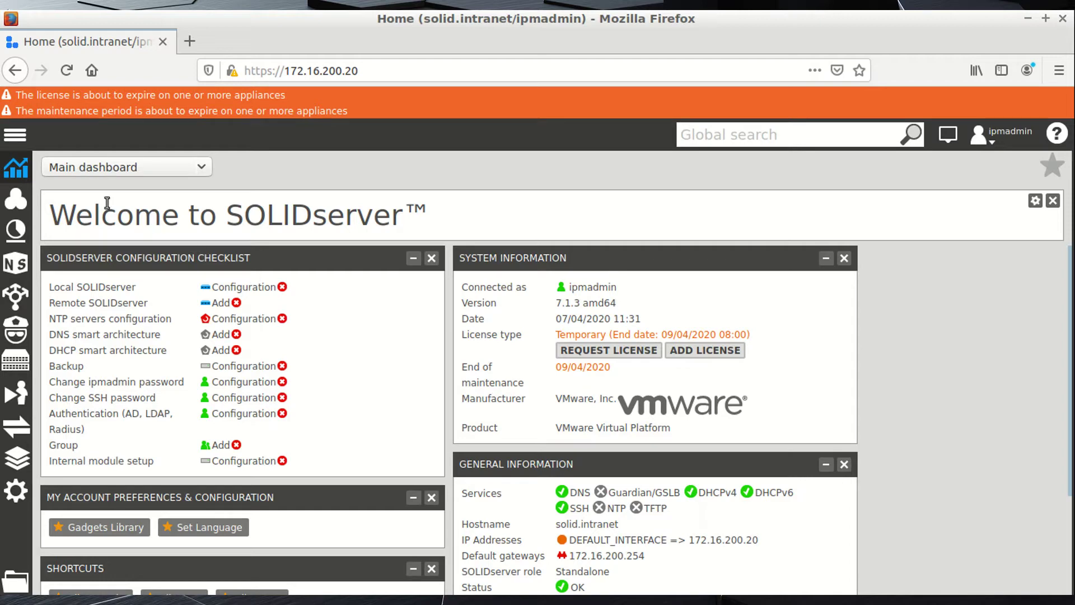
Toggle the navigation sidebar, check the dashboard list, then go to the Administration area.
{"action": "left_click", "coordinate": [15, 136]}
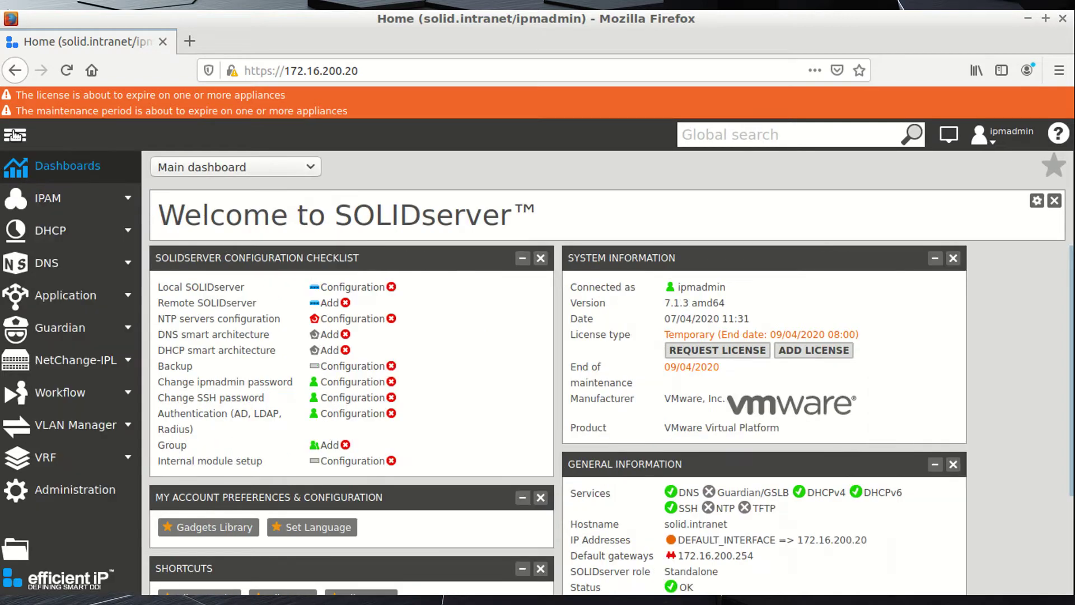
{"action": "left_click", "coordinate": [15, 136]}
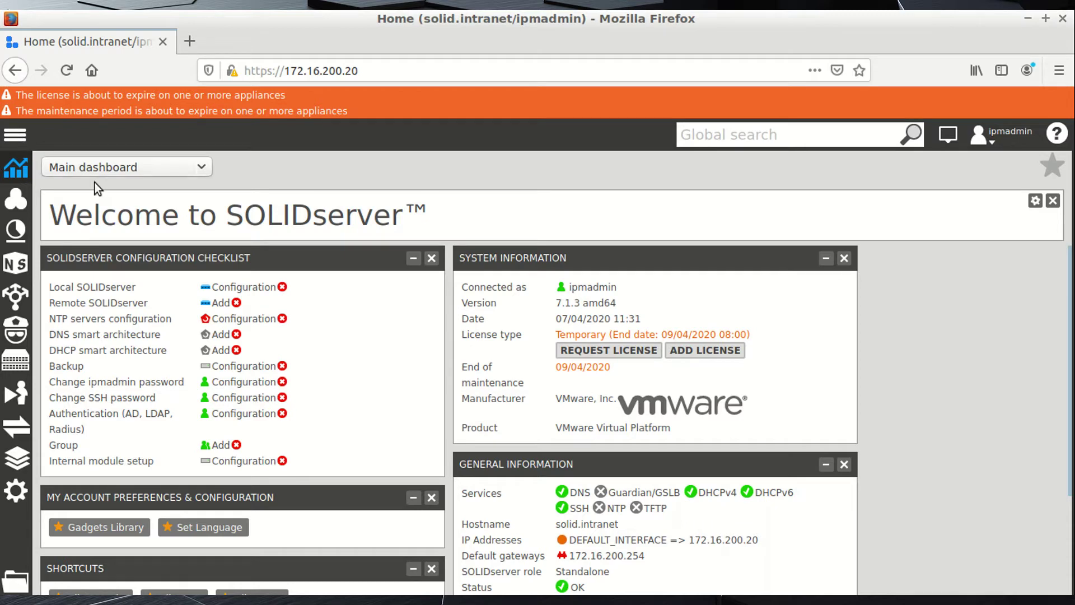
{"action": "left_click", "coordinate": [193, 166]}
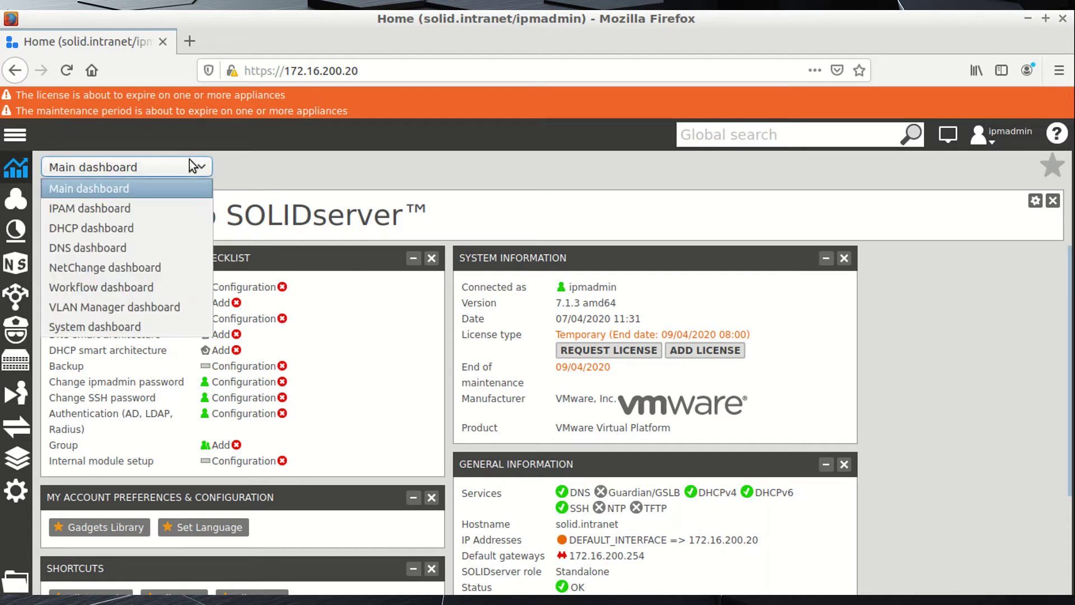
{"action": "left_click", "coordinate": [274, 163]}
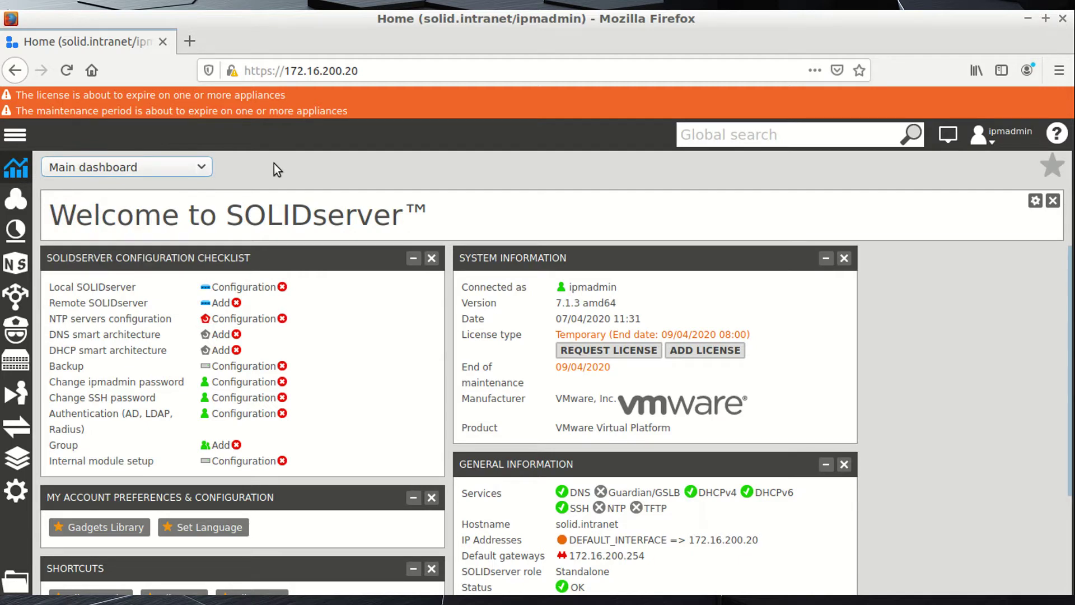
{"action": "left_click", "coordinate": [17, 493]}
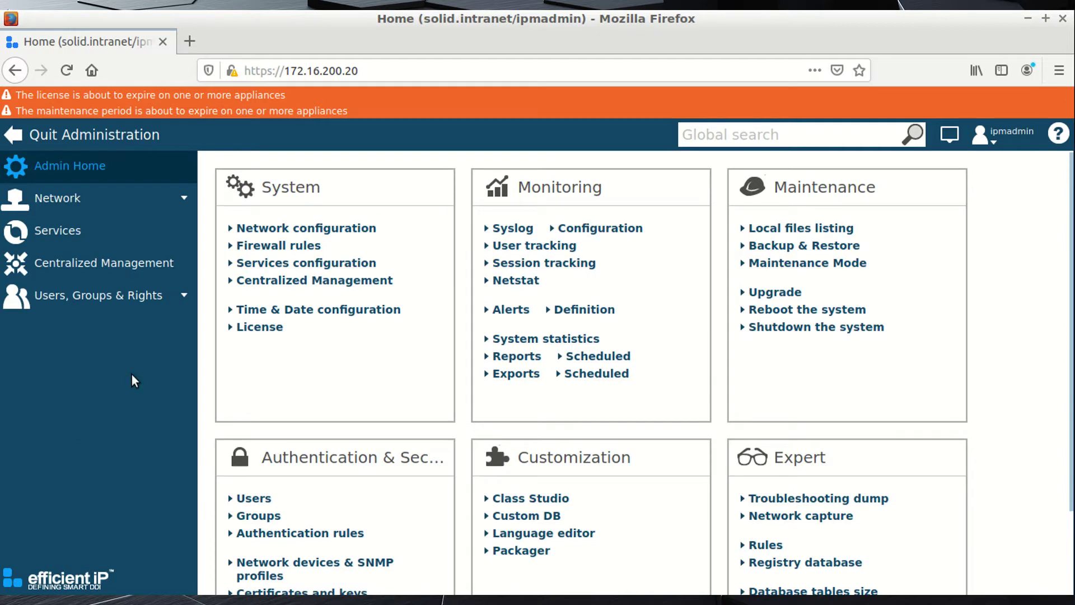
Change the appliance hostname in Network configuration from solid.intranet to cm.
{"action": "left_click", "coordinate": [68, 205]}
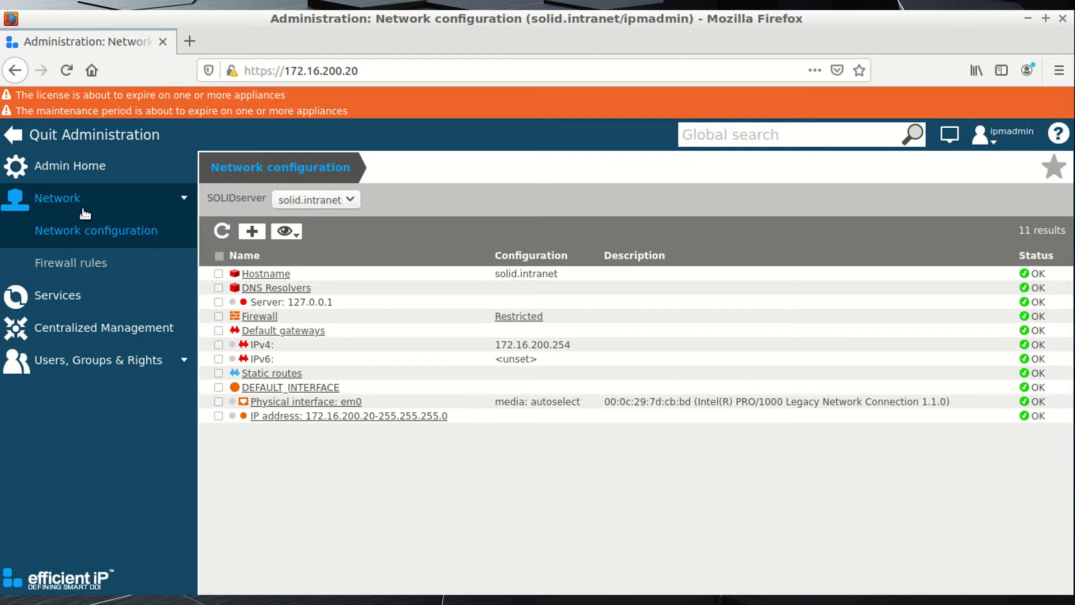
{"action": "left_click", "coordinate": [274, 275]}
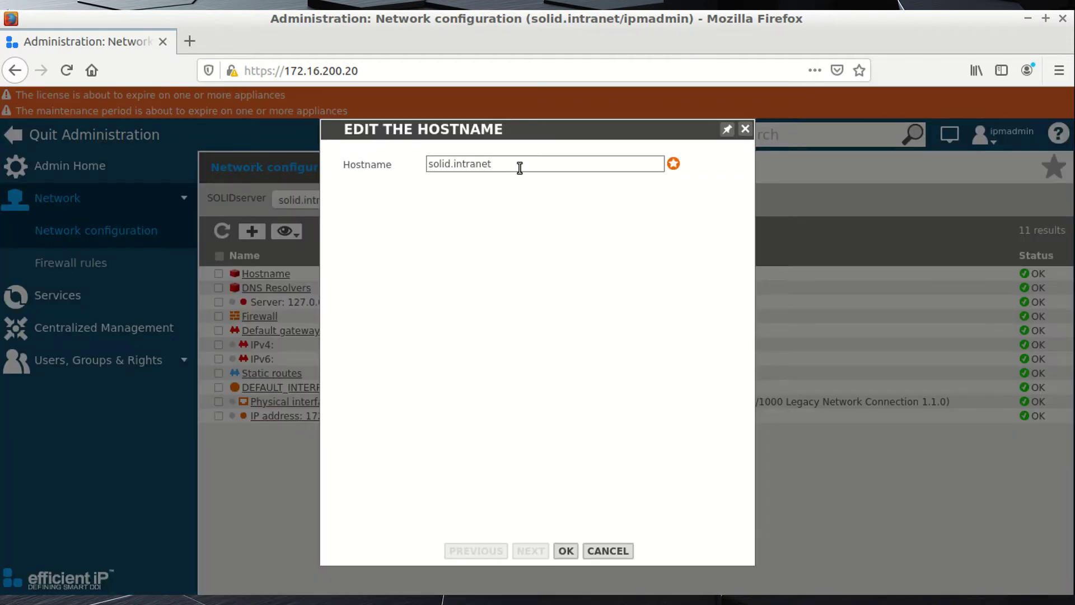
{"action": "left_click_drag", "start_coordinate": [520, 168], "coordinate": [413, 159]}
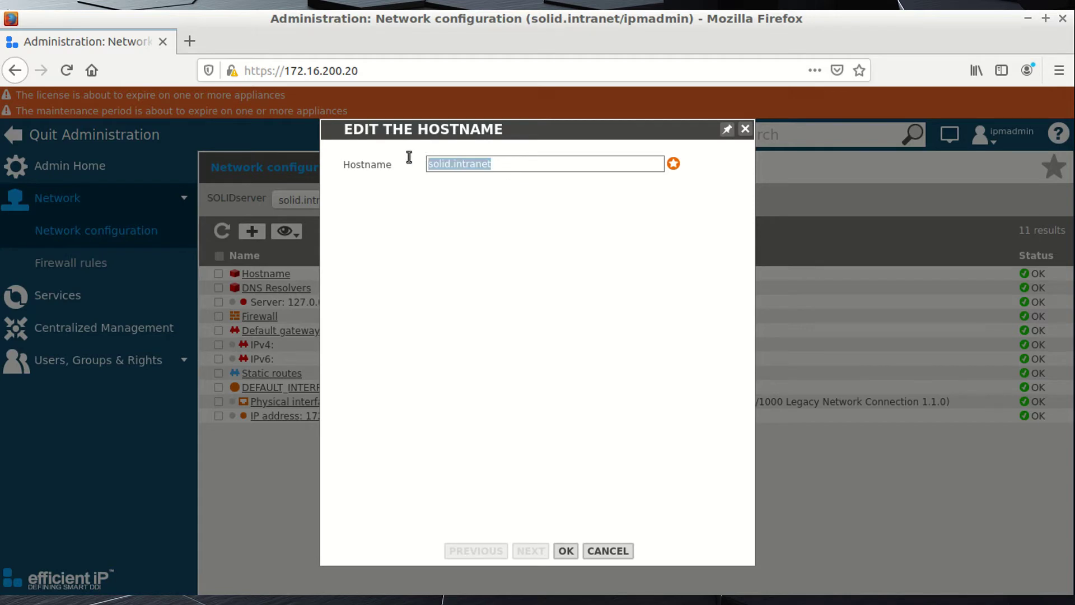
{"action": "type", "text": "cm"}
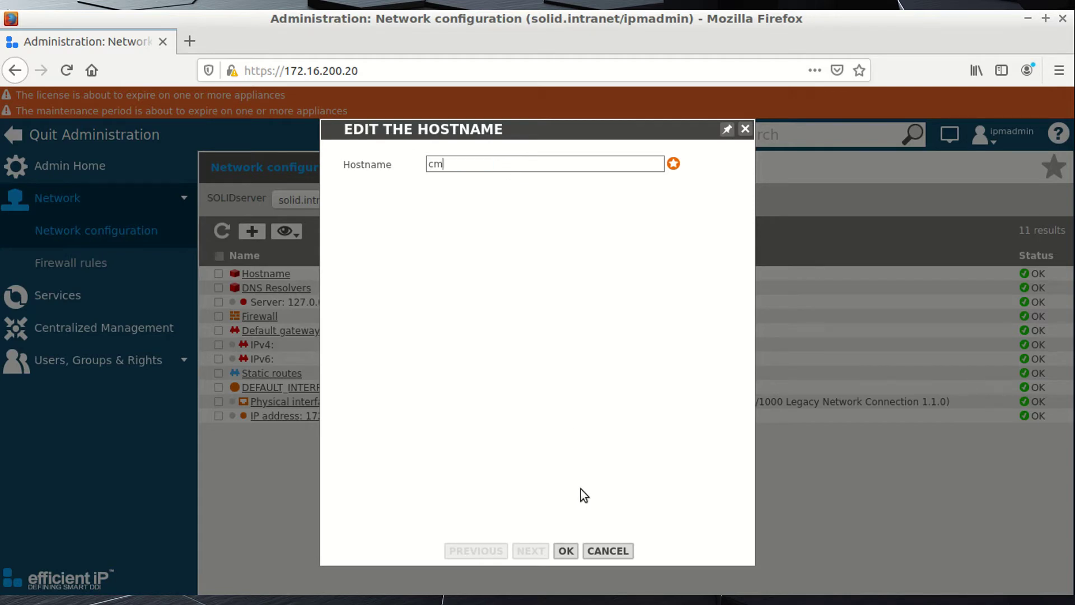
{"action": "left_click", "coordinate": [566, 551]}
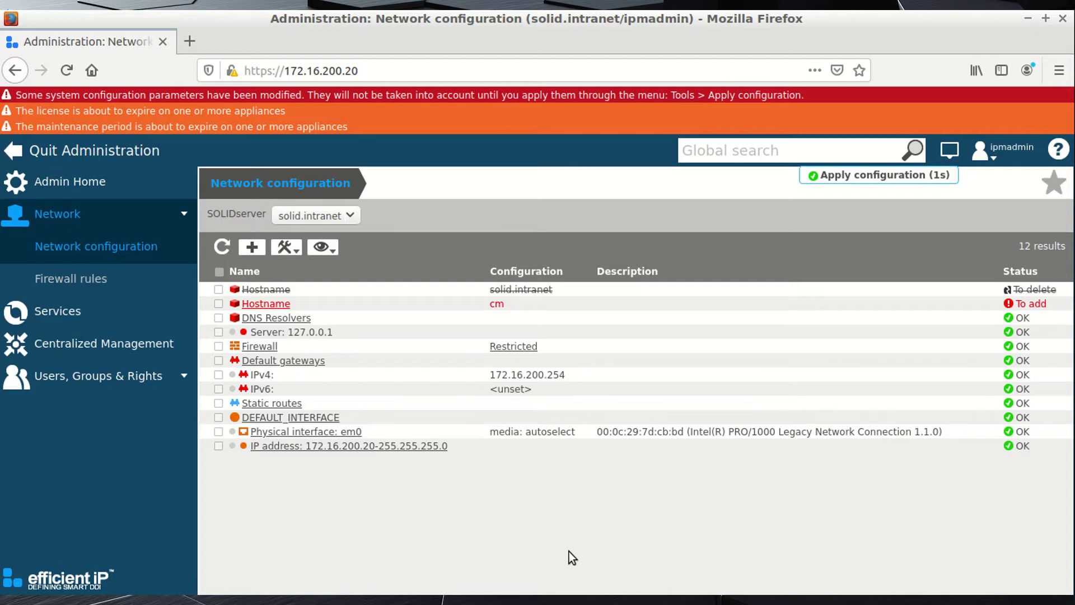
Apply and confirm the configuration to commit the hostname change.
{"action": "left_click", "coordinate": [285, 247]}
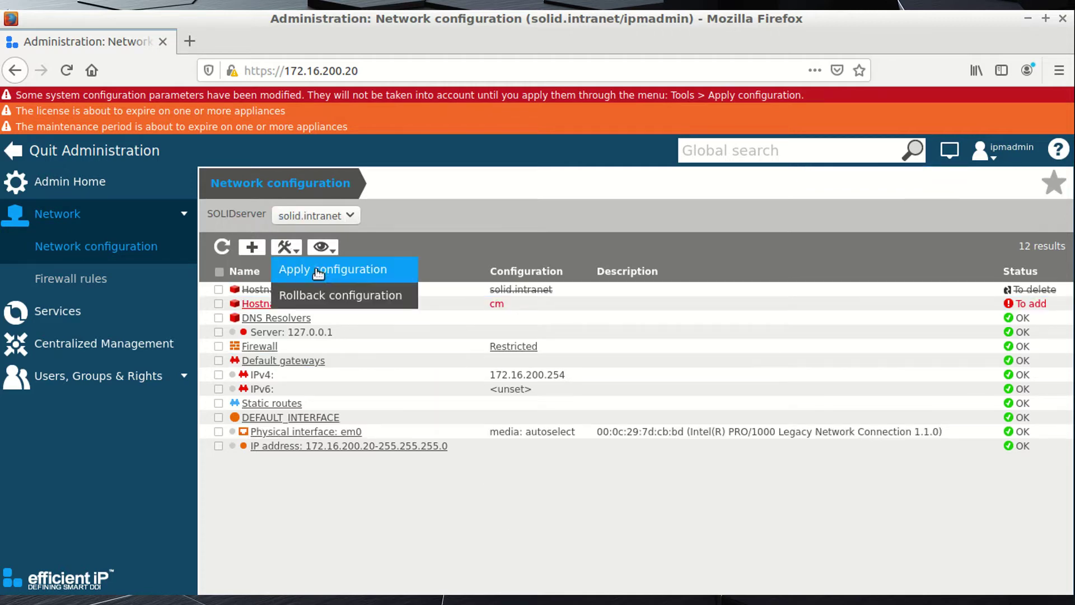
{"action": "left_click", "coordinate": [400, 277]}
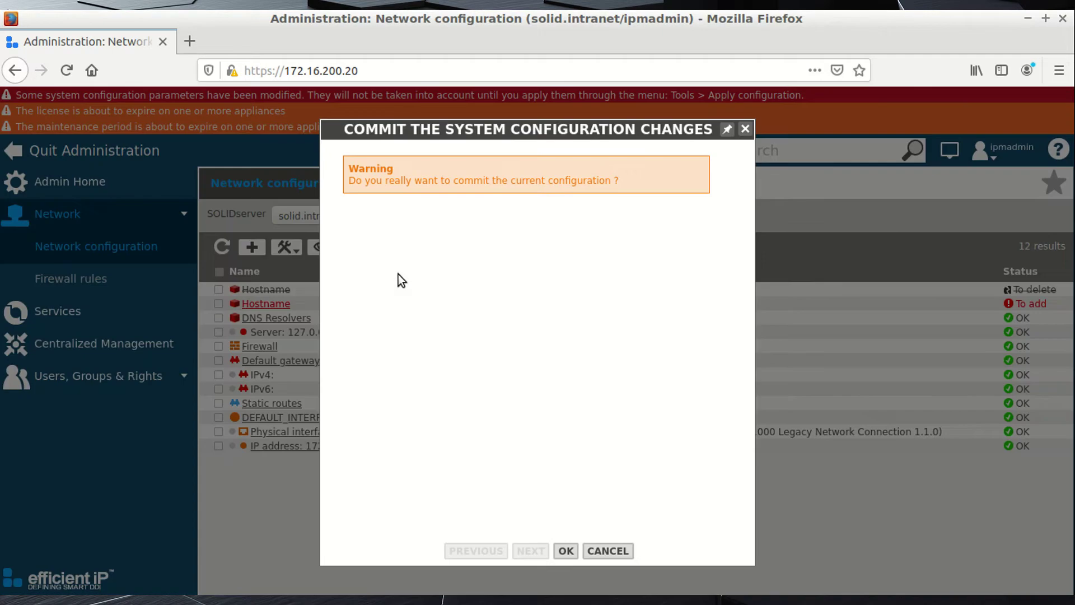
{"action": "left_click", "coordinate": [567, 551]}
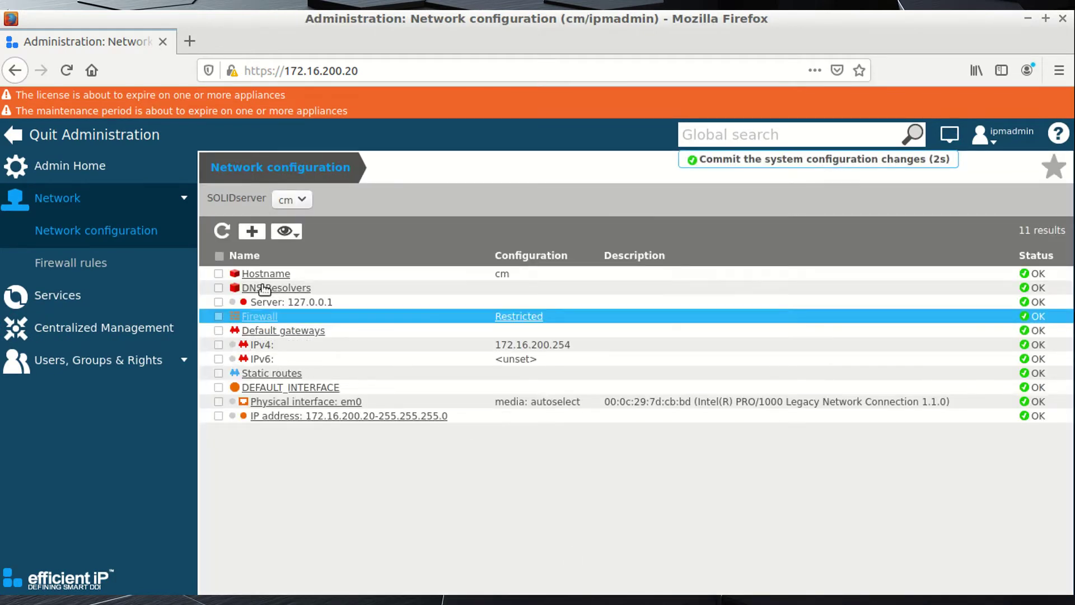
{"action": "left_click", "coordinate": [59, 297]}
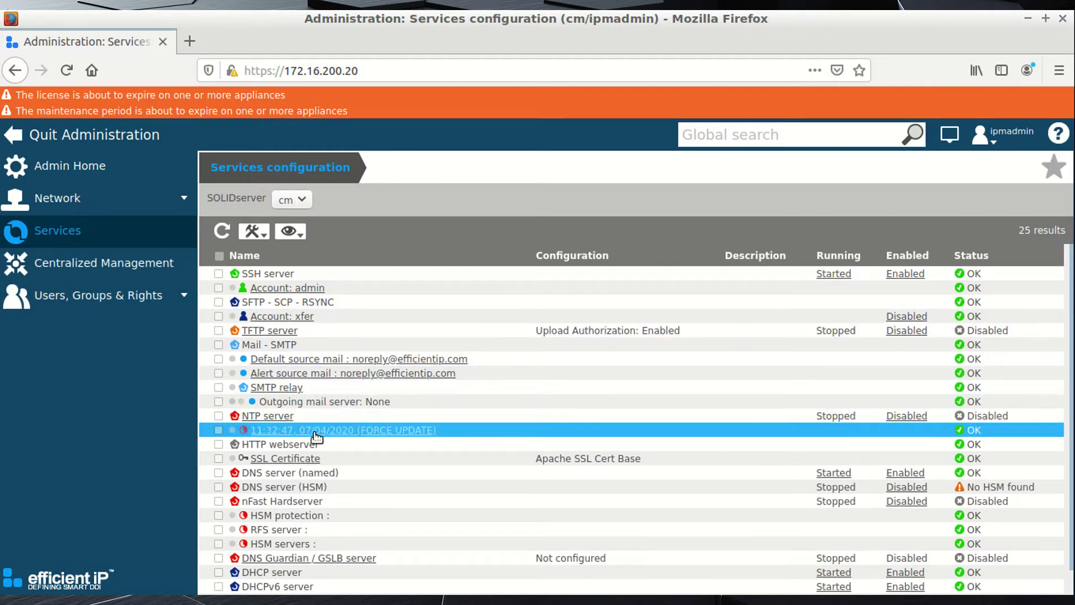
Bring up the NTP server settings and copy 118.189.138.5 from the sds-cm.txt notes.
{"action": "left_click", "coordinate": [270, 417]}
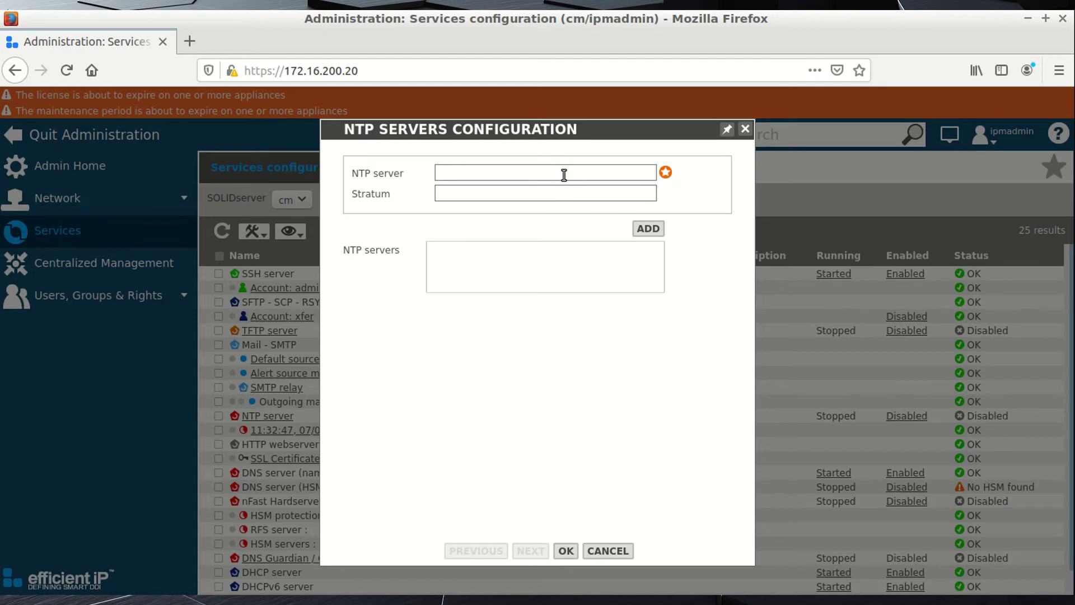
{"action": "left_click", "coordinate": [1026, 22]}
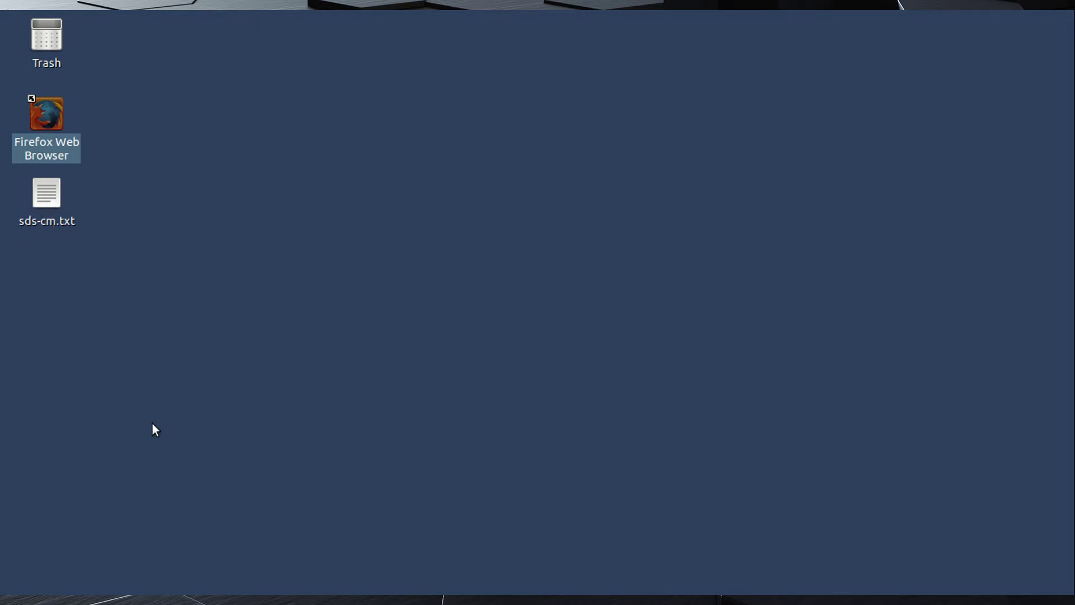
{"action": "key", "text": "Down"}
{"action": "key", "text": "Return"}
{"action": "scroll", "coordinate": [465, 410], "scroll_direction": "down", "scroll_amount": 1}
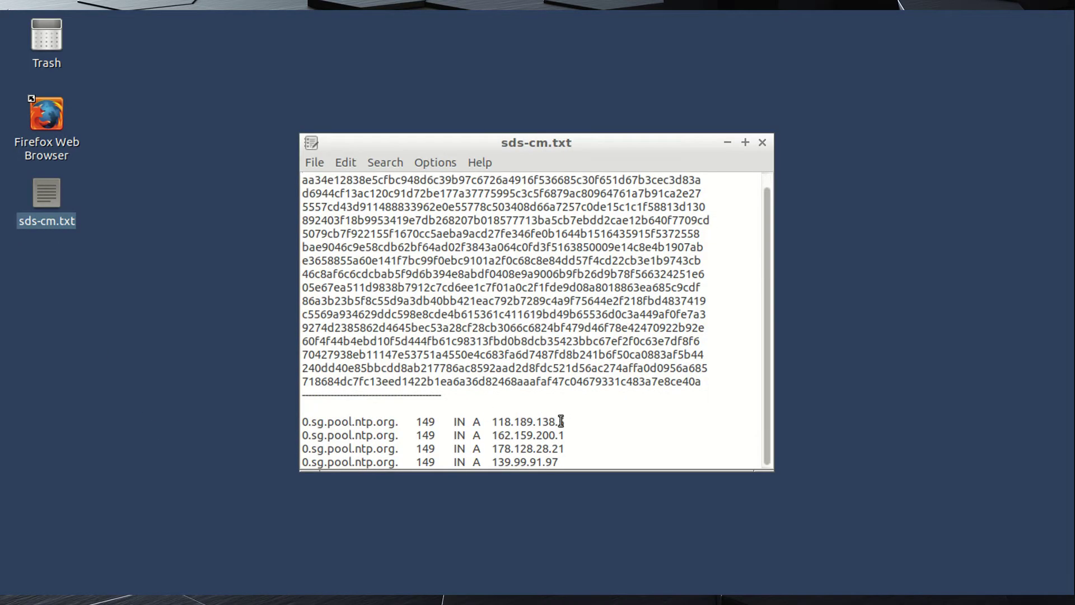
{"action": "left_click_drag", "start_coordinate": [566, 421], "coordinate": [492, 421]}
{"action": "key", "text": "ctrl+c"}
{"action": "key", "text": "alt+Tab"}
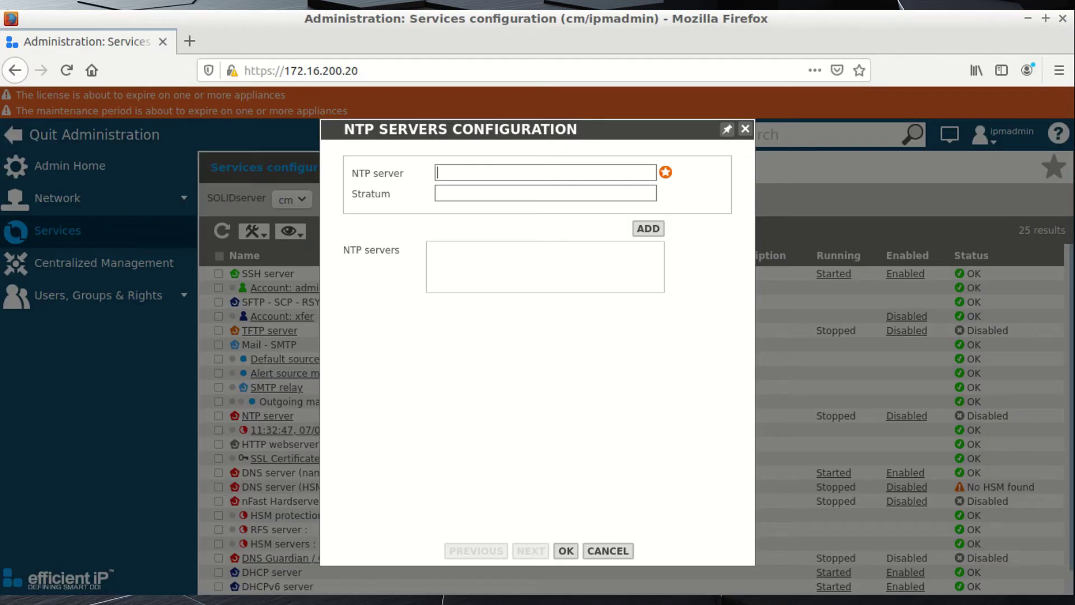
Add NTP servers 118.189.138.5 and 162.159.200.1 at stratum 12.
{"action": "left_click", "coordinate": [519, 170]}
{"action": "key", "text": "ctrl+v"}
{"action": "type", "text": "12"}
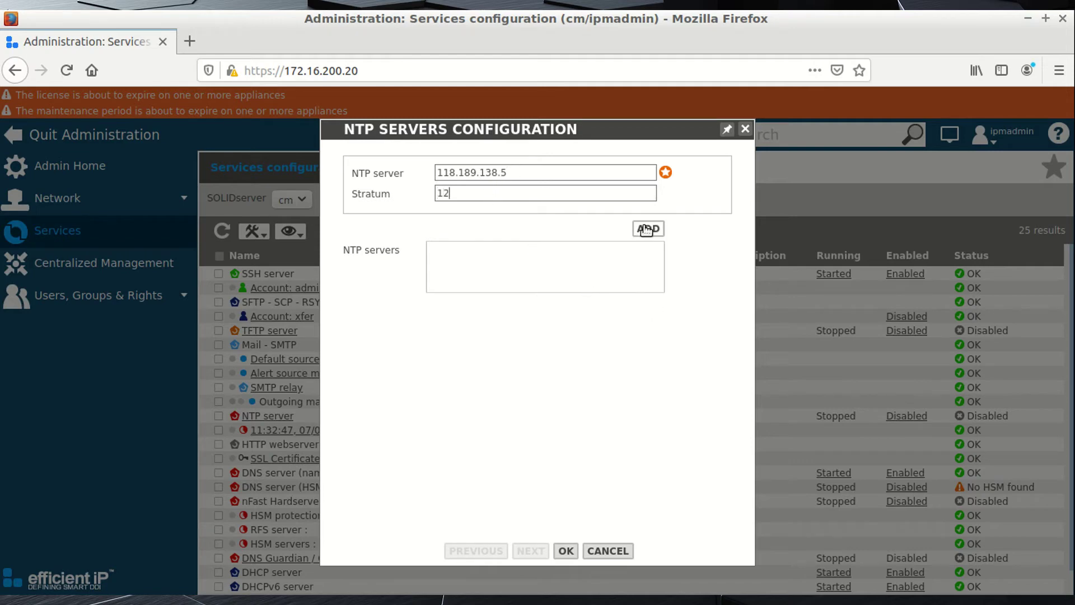
{"action": "left_click", "coordinate": [650, 230]}
{"action": "key", "text": "alt+Tab"}
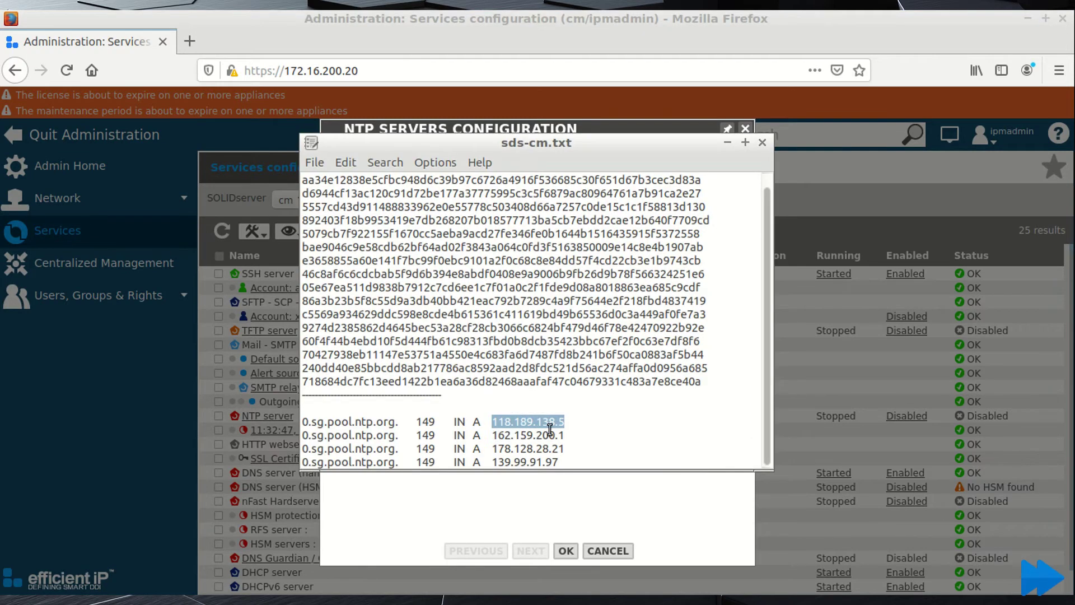
{"action": "double_click", "coordinate": [526, 435]}
{"action": "key", "text": "ctrl+c"}
{"action": "key", "text": "alt+Tab"}
{"action": "key", "text": "ctrl+v"}
{"action": "left_click", "coordinate": [470, 195]}
{"action": "type", "text": "12"}
{"action": "left_click", "coordinate": [648, 228]}
Add NTP servers 178.128.28.21 and 139.99.91.97 at stratum 12, copied from the notes.
{"action": "key", "text": "alt+Tab"}
{"action": "double_click", "coordinate": [565, 447]}
{"action": "key", "text": "ctrl+c"}
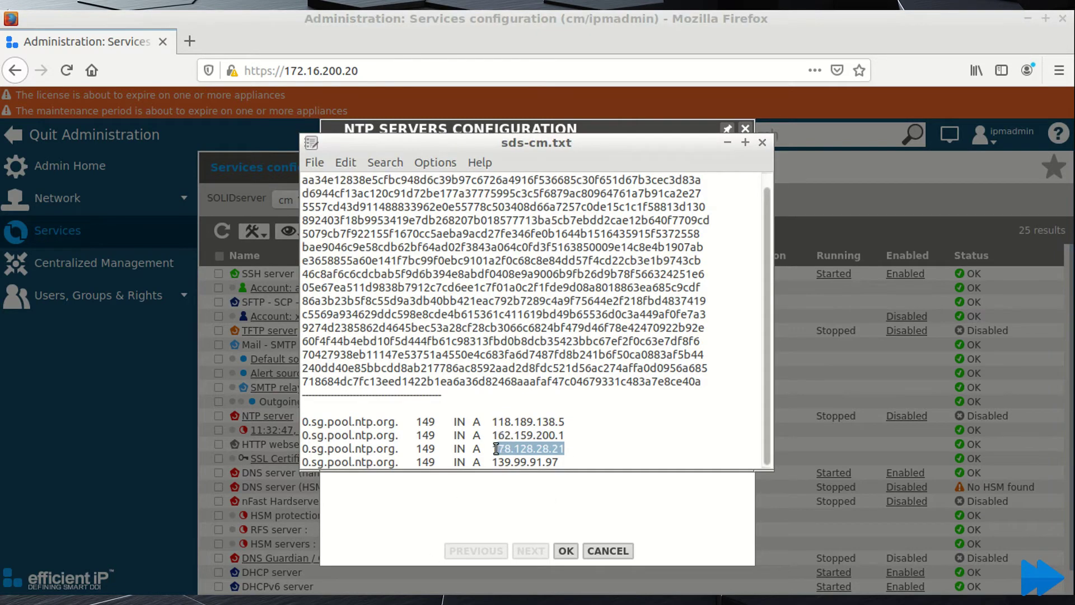
{"action": "key", "text": "alt+Tab"}
{"action": "key", "text": "ctrl+v"}
{"action": "left_click", "coordinate": [659, 229]}
{"action": "key", "text": "alt+Tab"}
{"action": "double_click", "coordinate": [526, 461]}
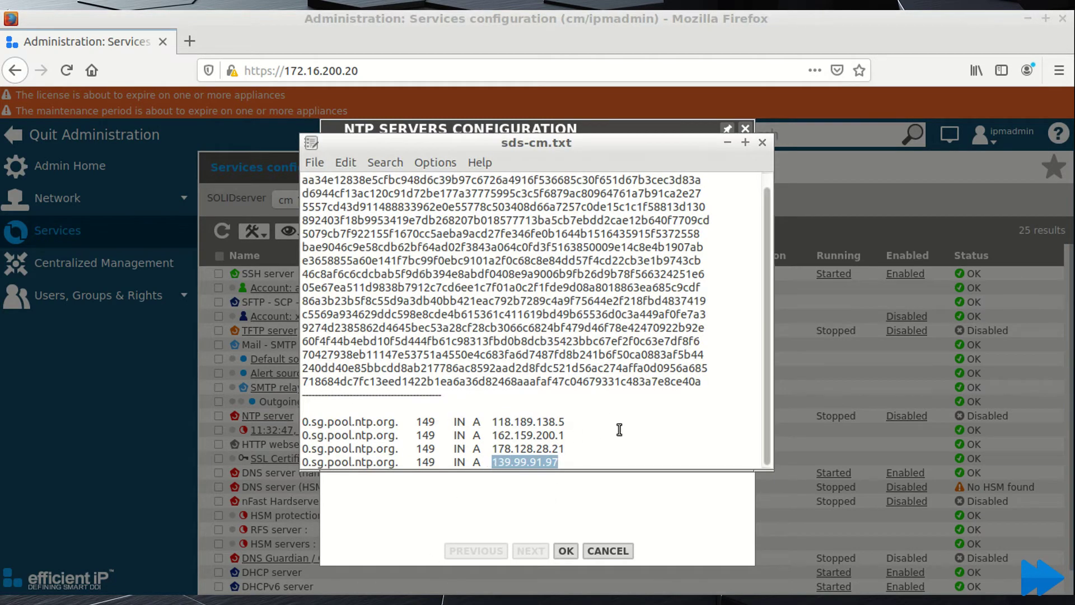
{"action": "key", "text": "ctrl+c"}
{"action": "key", "text": "alt+Tab"}
{"action": "key", "text": "ctrl+v"}
{"action": "left_click", "coordinate": [492, 191]}
{"action": "type", "text": "12"}
{"action": "left_click", "coordinate": [654, 231]}
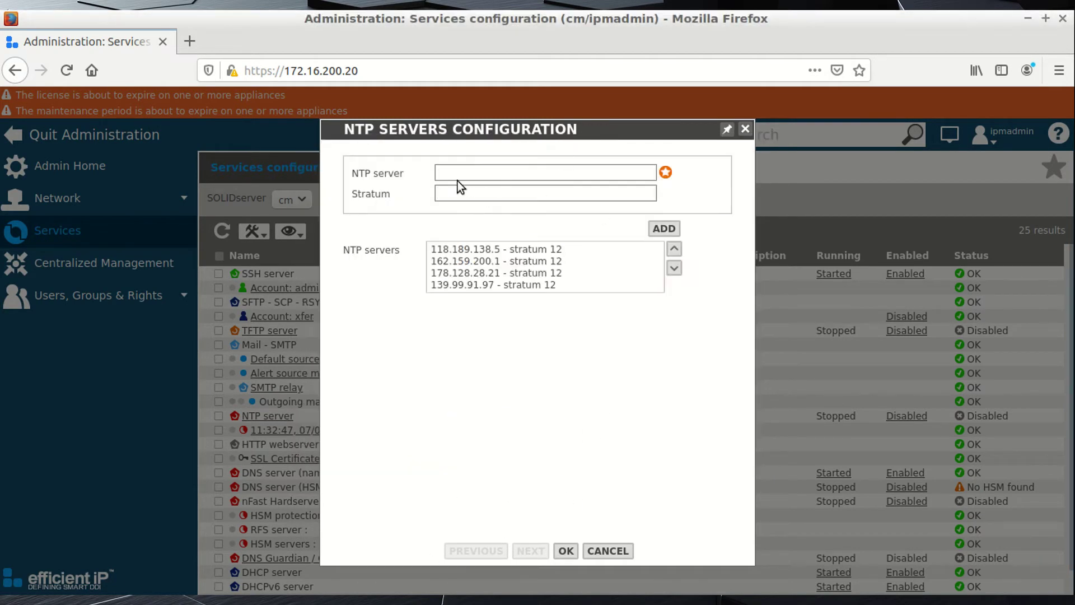
{"action": "type", "text": "127.127.1.0"}
Add 127.127.1.0 at stratum 12 and move 139.99.91.97 to the end of the list.
{"action": "key", "text": "Tab"}
{"action": "type", "text": "12"}
{"action": "left_click", "coordinate": [664, 229]}
{"action": "left_click", "coordinate": [594, 285]}
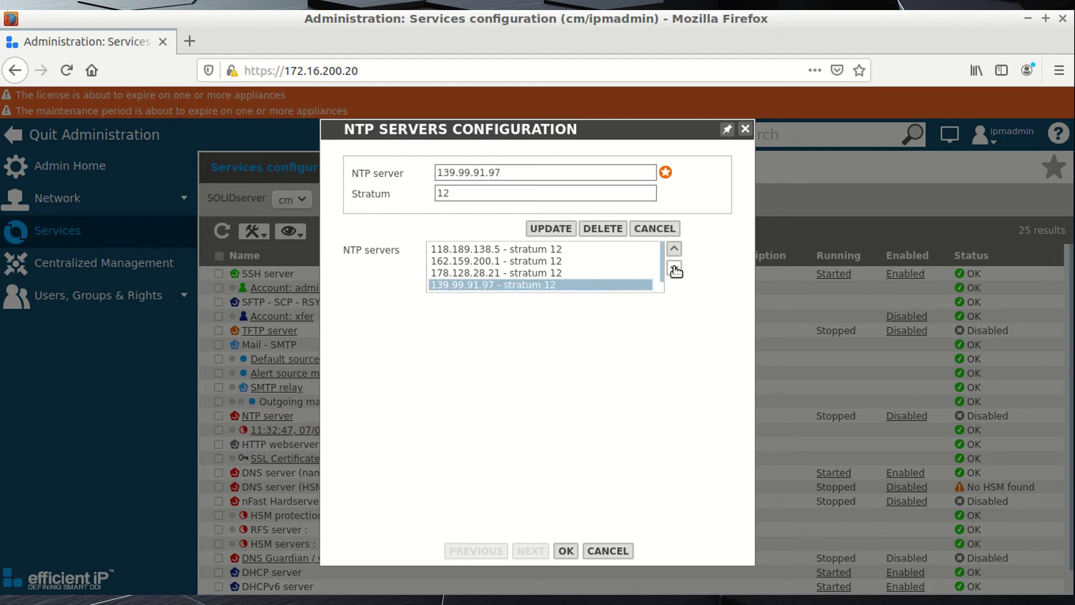
{"action": "left_click", "coordinate": [675, 269]}
{"action": "left_click", "coordinate": [525, 284]}
Save the NTP server list and apply the configuration.
{"action": "left_click", "coordinate": [566, 551]}
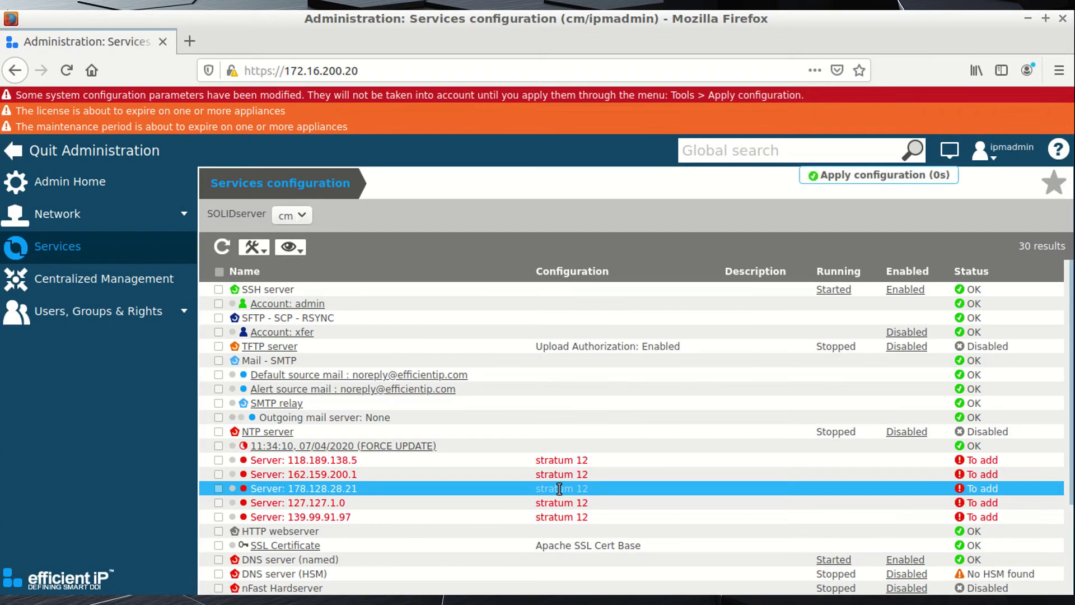
{"action": "left_click", "coordinate": [259, 250]}
{"action": "left_click", "coordinate": [268, 271]}
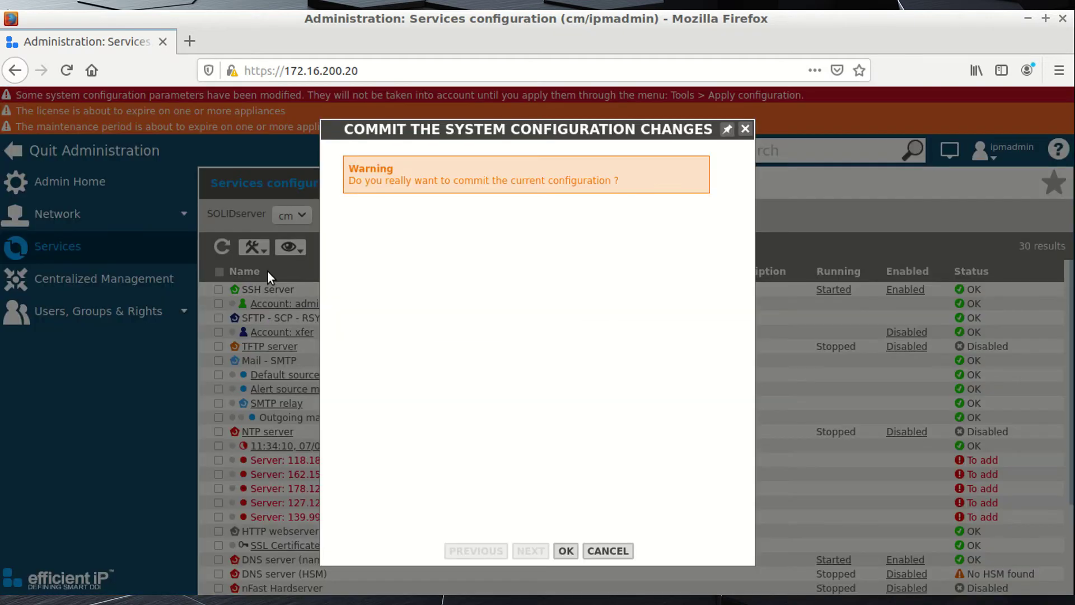
{"action": "left_click", "coordinate": [569, 552]}
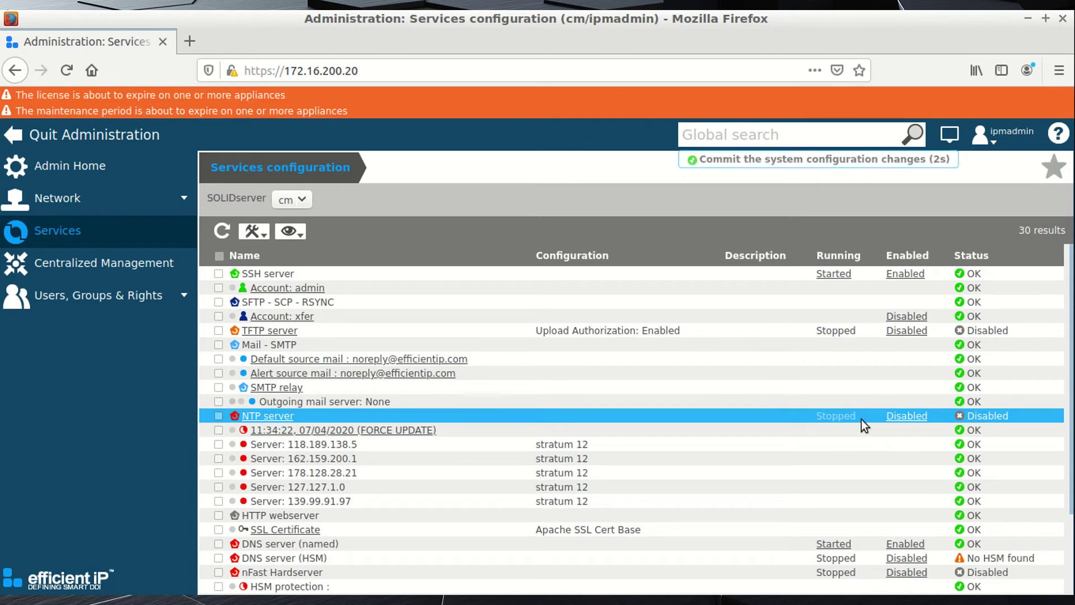
Enable the NTP server service and apply the configuration again.
{"action": "left_click", "coordinate": [912, 418]}
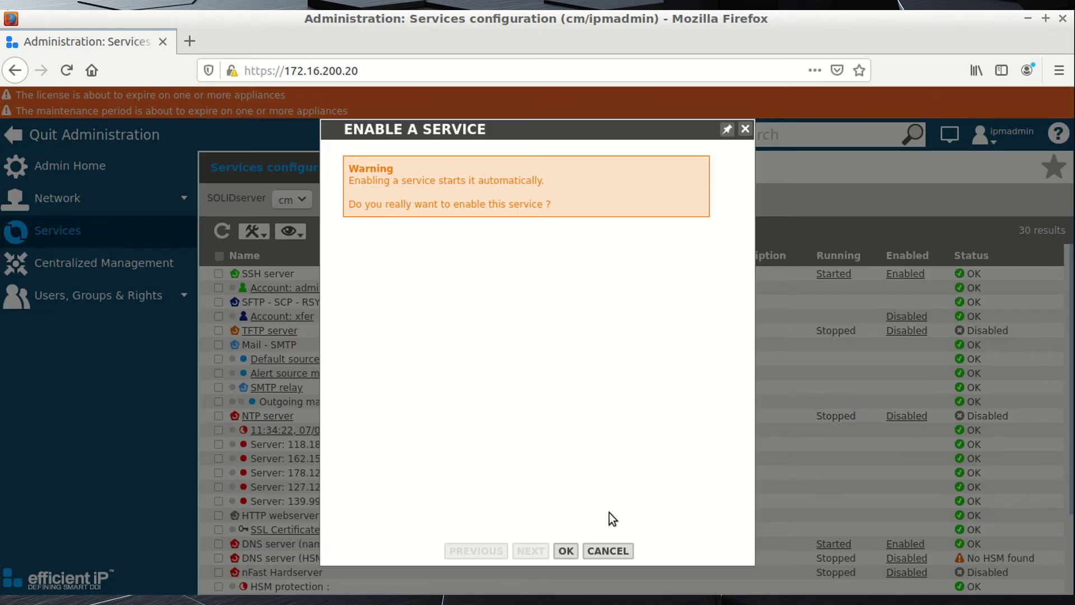
{"action": "left_click", "coordinate": [566, 552]}
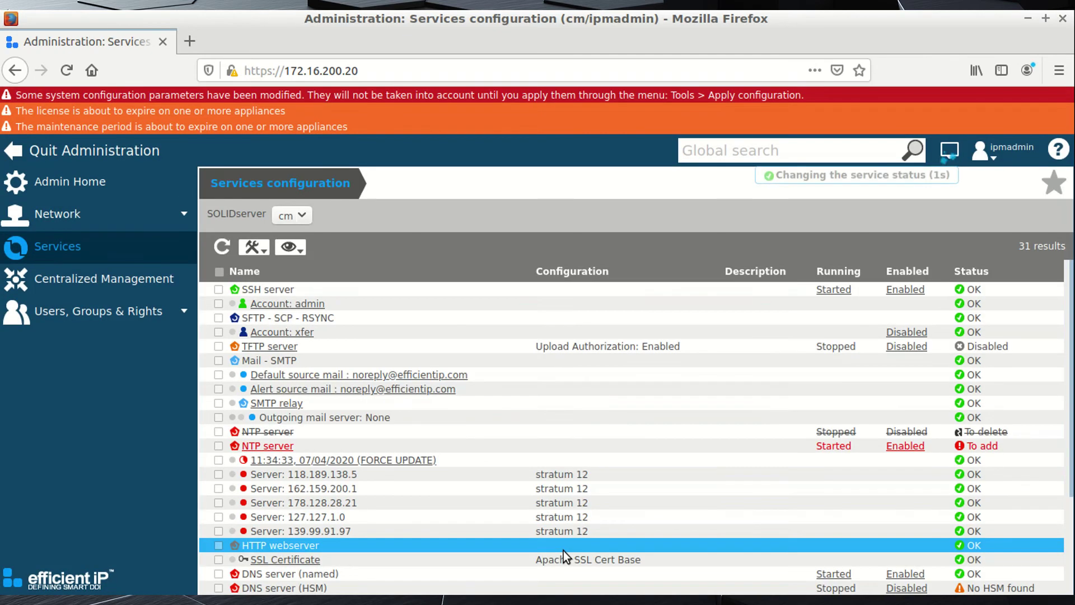
{"action": "left_click", "coordinate": [261, 251]}
{"action": "left_click", "coordinate": [267, 270]}
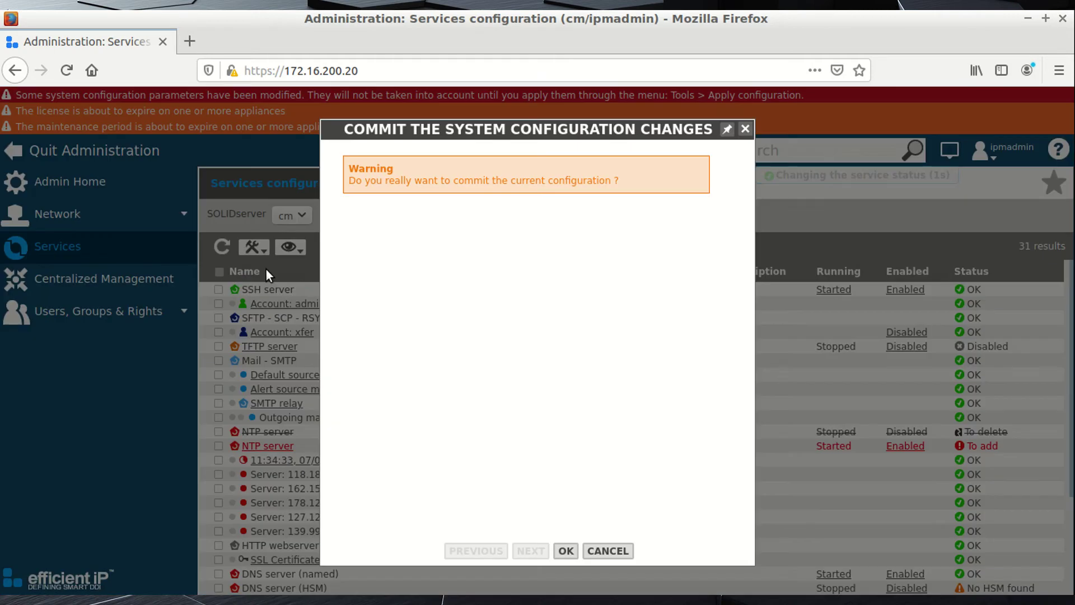
{"action": "left_click", "coordinate": [565, 550]}
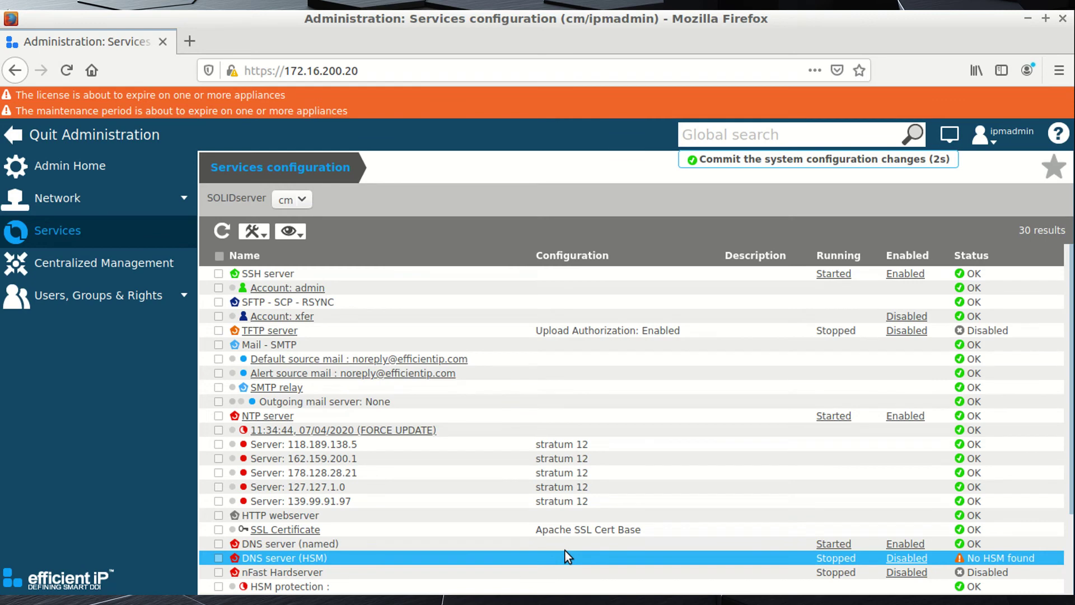
Force an NTP time update, then sign back in as ipmadmin after the restart.
{"action": "left_click", "coordinate": [407, 430]}
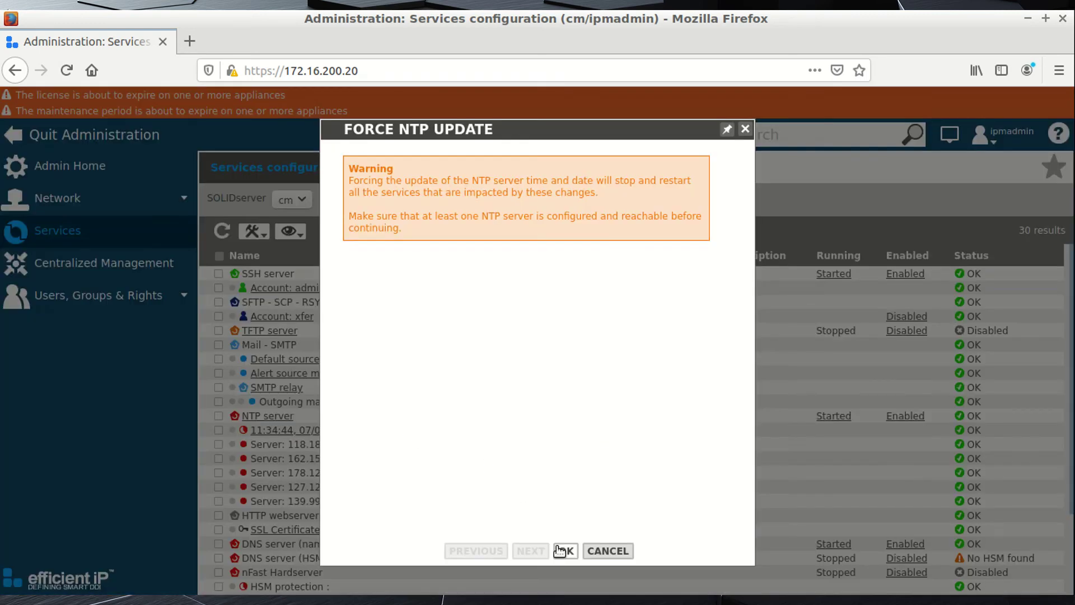
{"action": "left_click", "coordinate": [563, 550]}
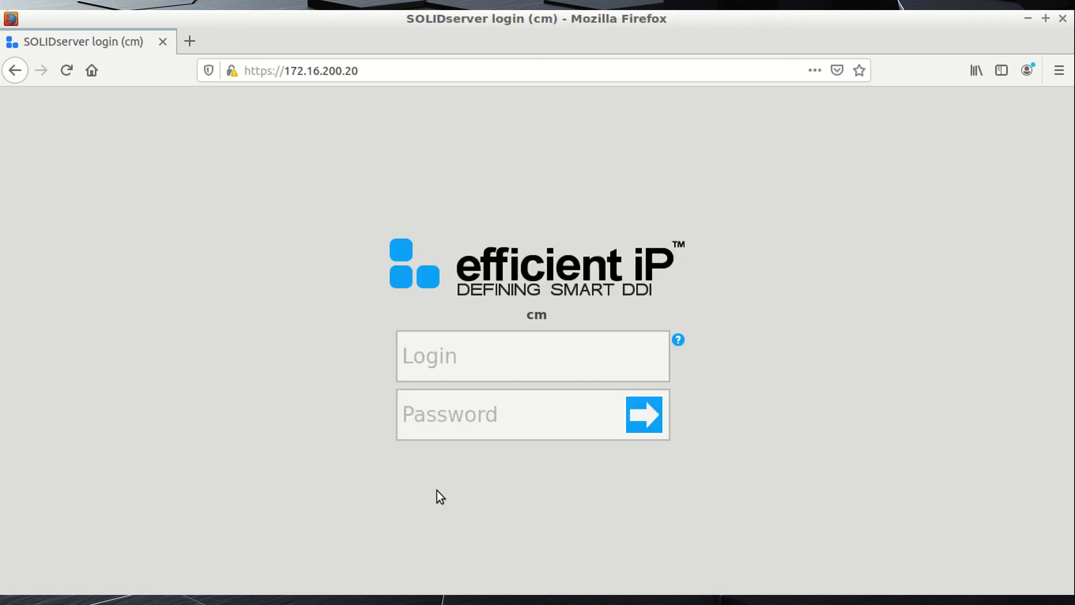
{"action": "left_click", "coordinate": [510, 361]}
{"action": "type", "text": "ipmadmin"}
{"action": "key", "text": "Tab"}
{"action": "type", "text": "•••••"}
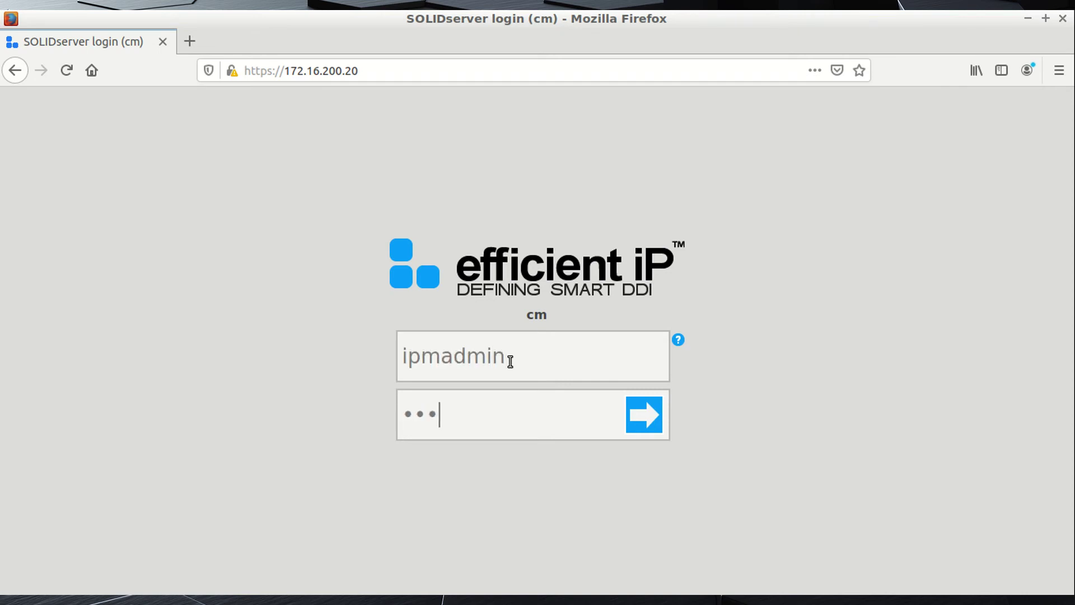
{"action": "key", "text": "Return"}
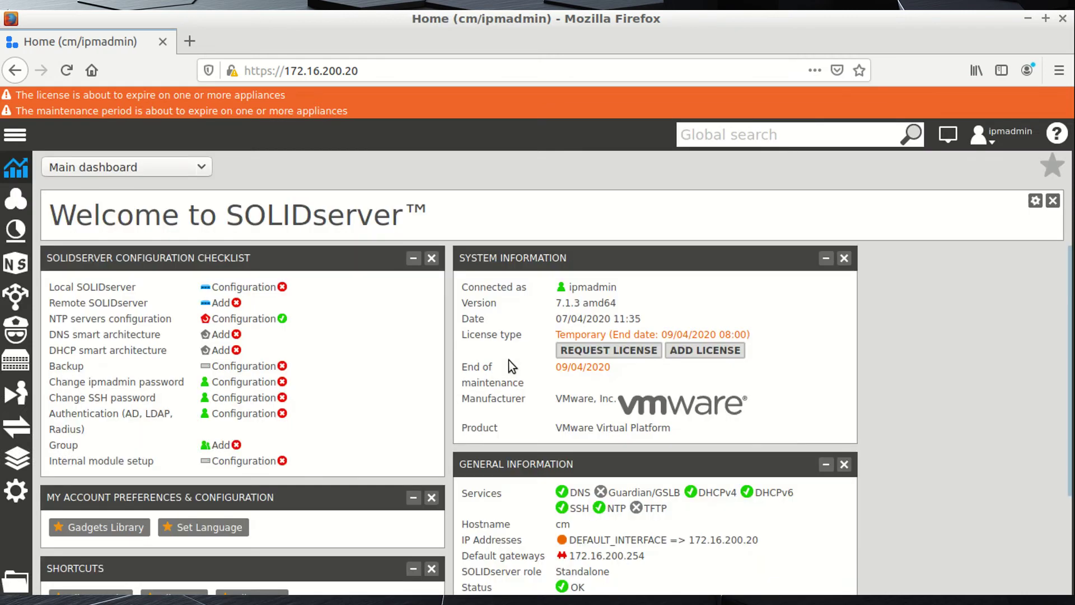
Edit the ipmadmin user under Users, Groups & Rights and save a new confirmed password.
{"action": "left_click", "coordinate": [11, 496]}
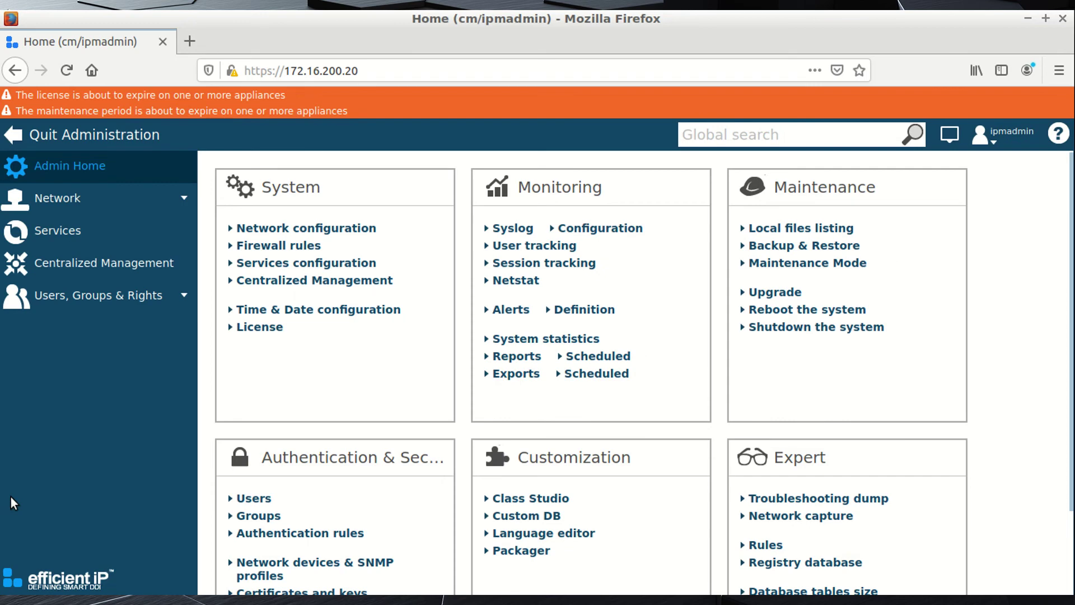
{"action": "left_click", "coordinate": [82, 307]}
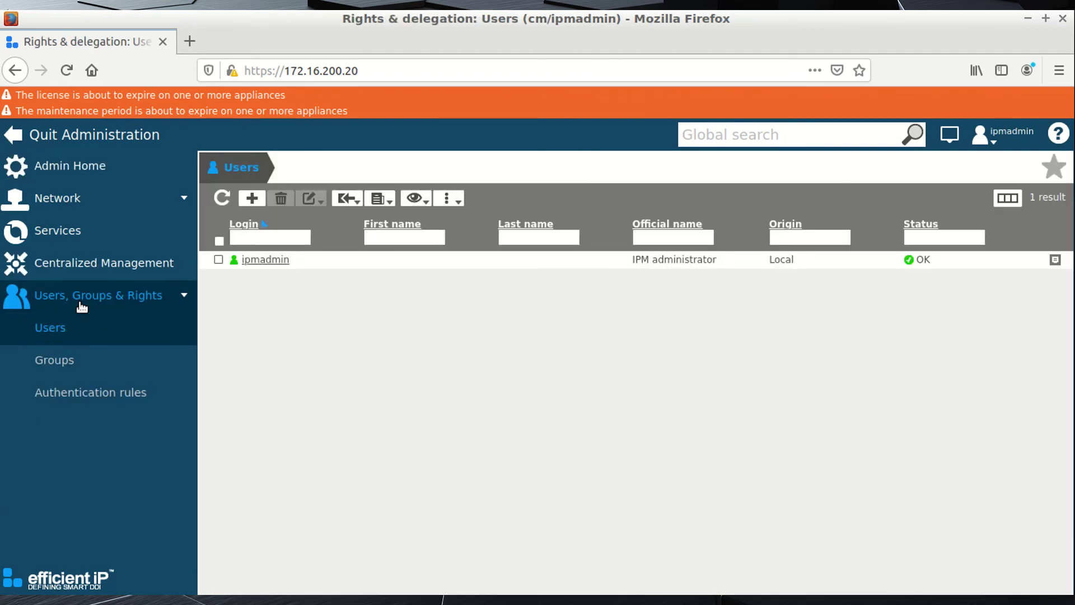
{"action": "left_click", "coordinate": [272, 268]}
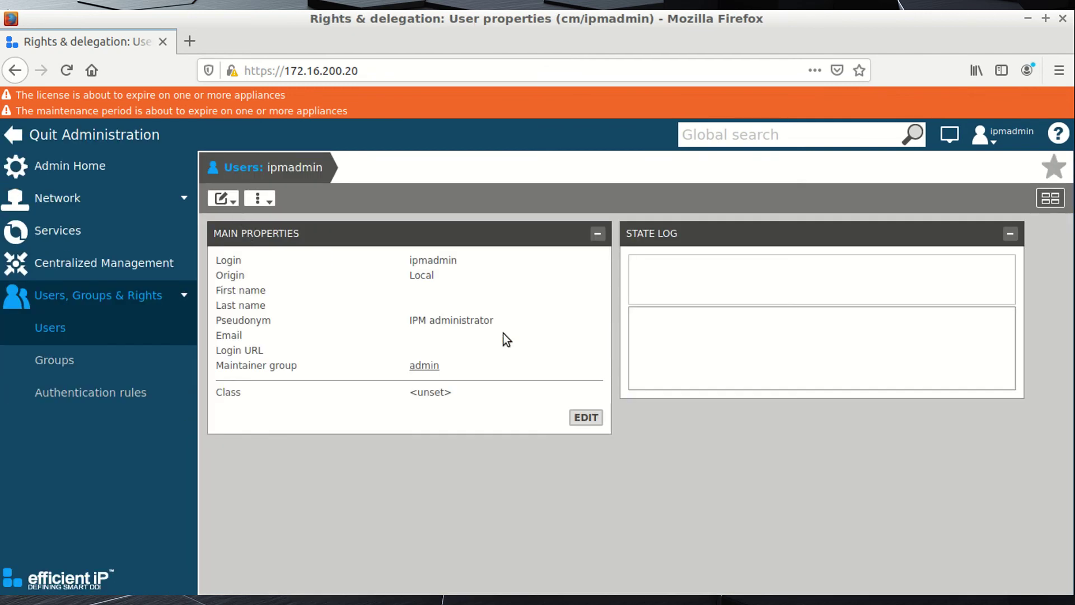
{"action": "left_click", "coordinate": [585, 417]}
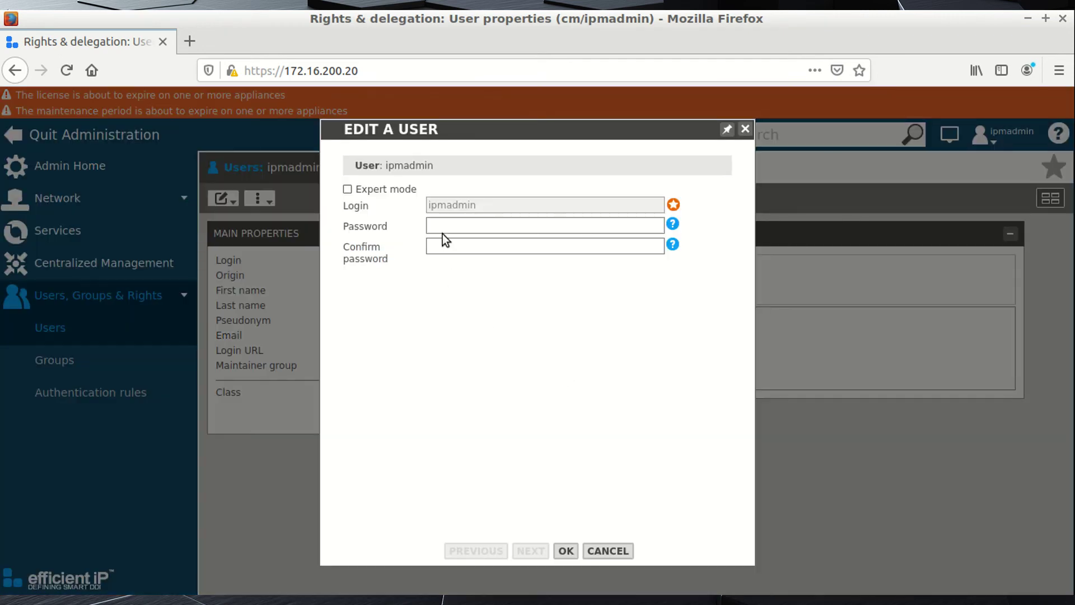
{"action": "left_click", "coordinate": [462, 224]}
{"action": "type", "text": "*******"}
{"action": "key", "text": "Tab"}
{"action": "type", "text": "*******"}
{"action": "left_click", "coordinate": [565, 550]}
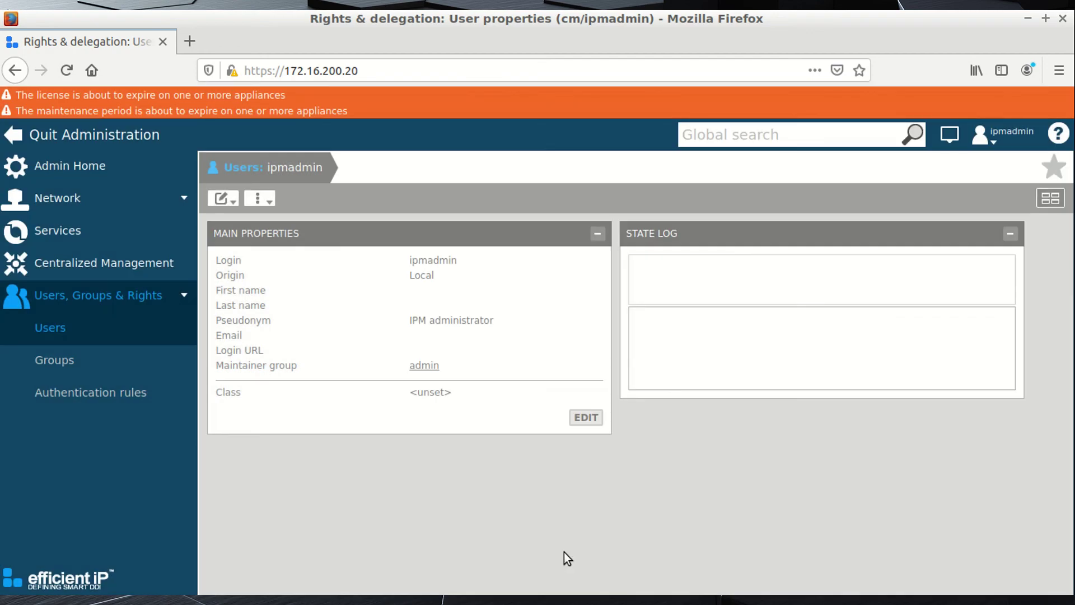